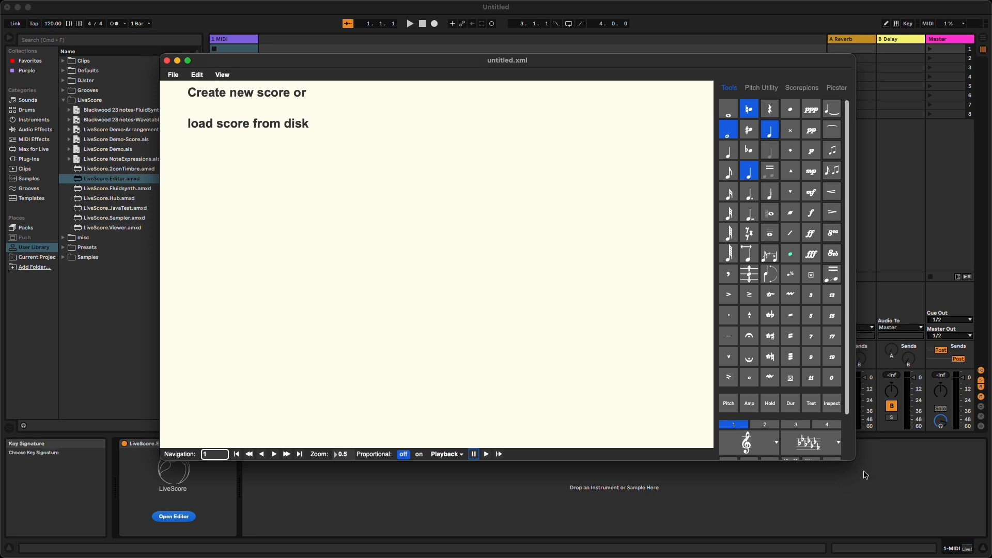
Step: Load the score file What a wonderful world.XML from the User Library folder
left_click_drag(855, 459, 808, 501)
left_click(188, 56)
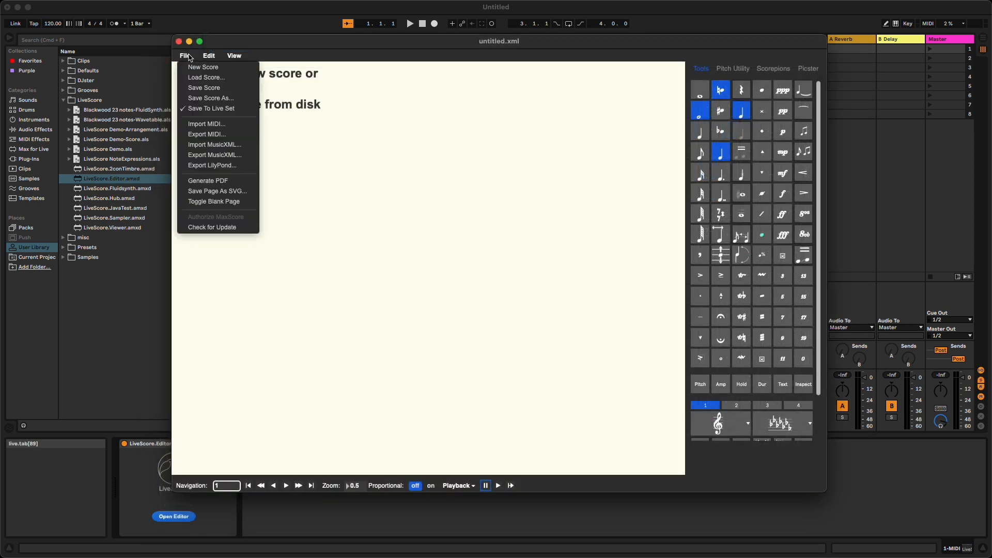
left_click(206, 78)
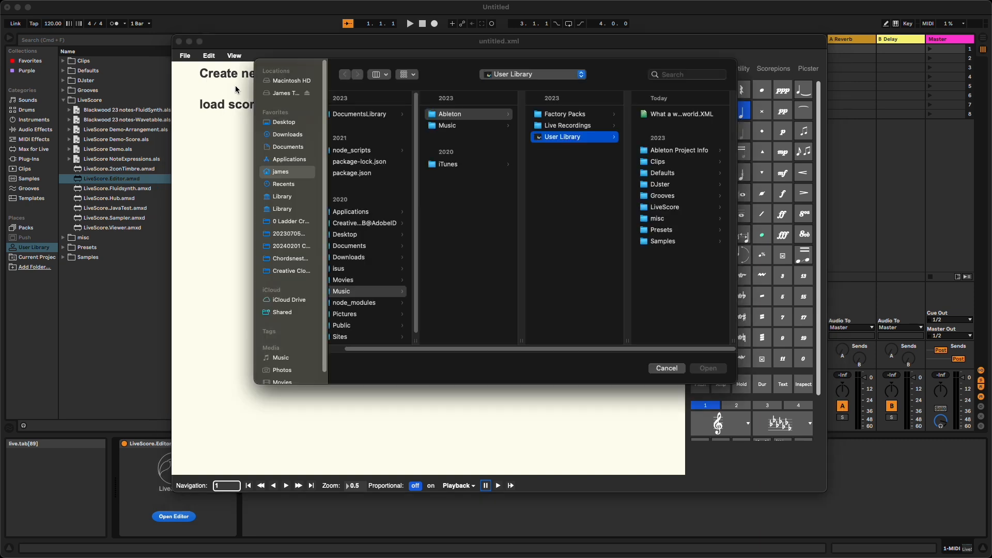
left_click(656, 116)
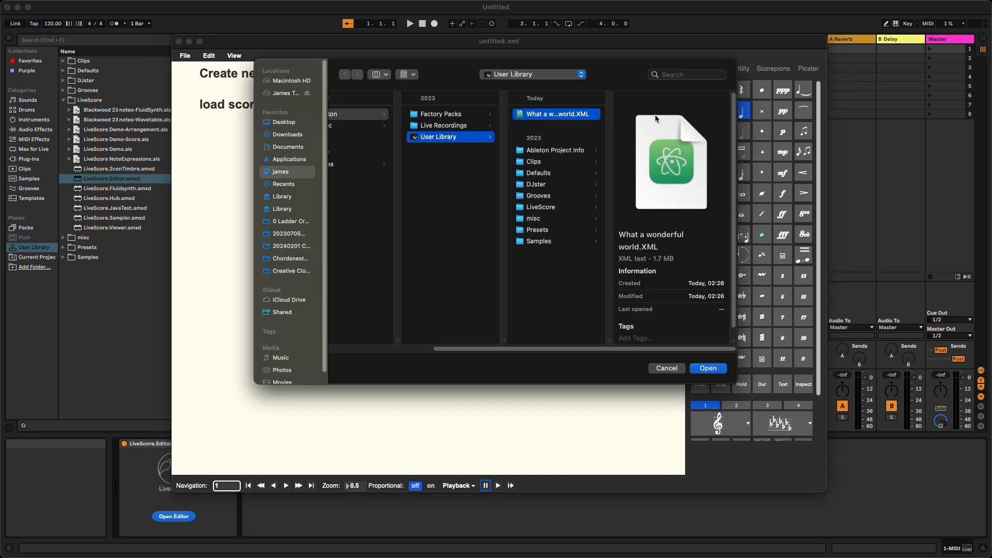
left_click(709, 368)
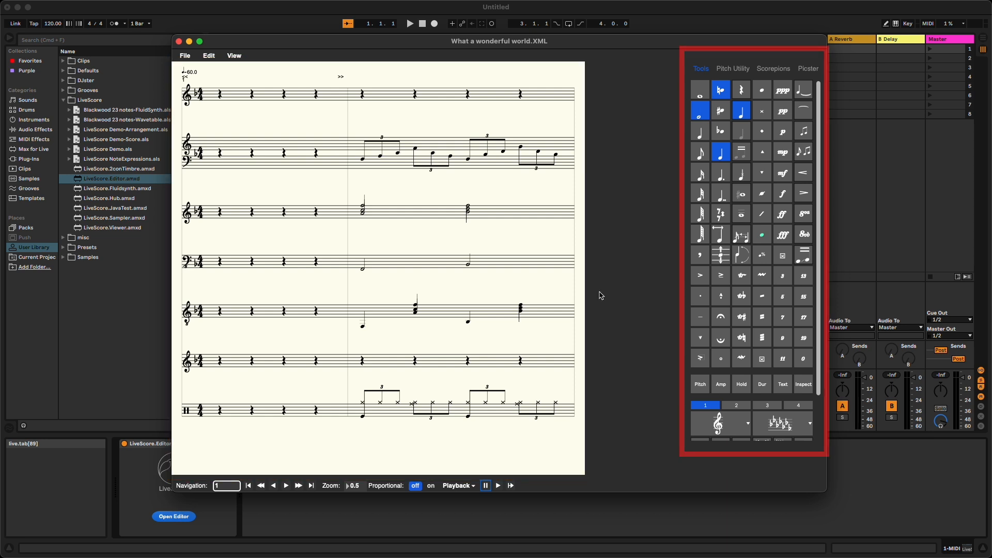
Step: Hide the sidebar and show it again
left_click(235, 57)
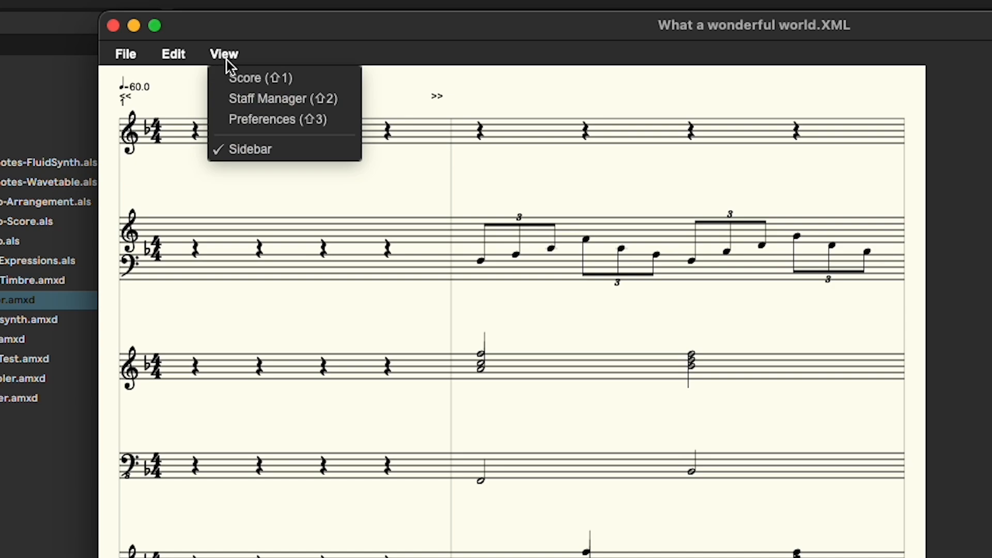
left_click(275, 150)
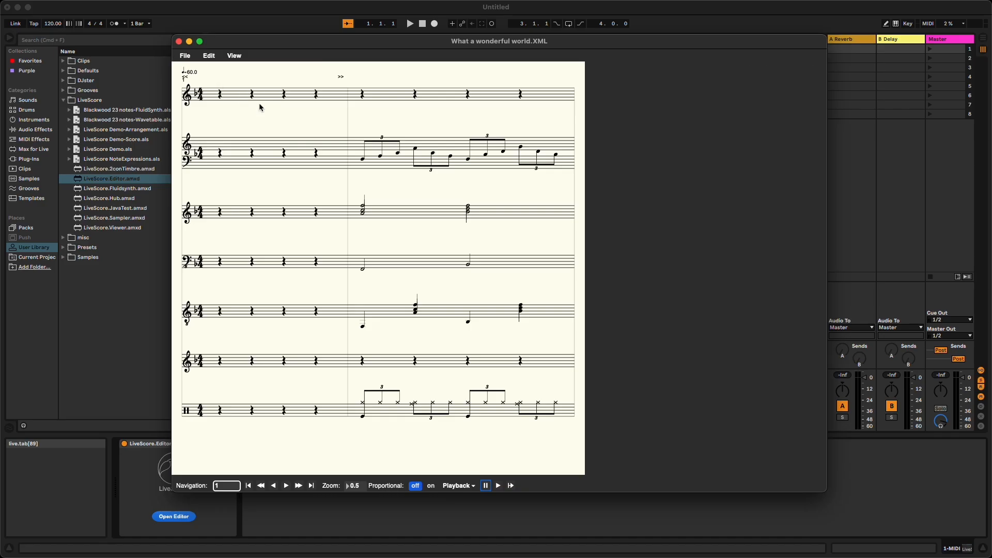
left_click(235, 57)
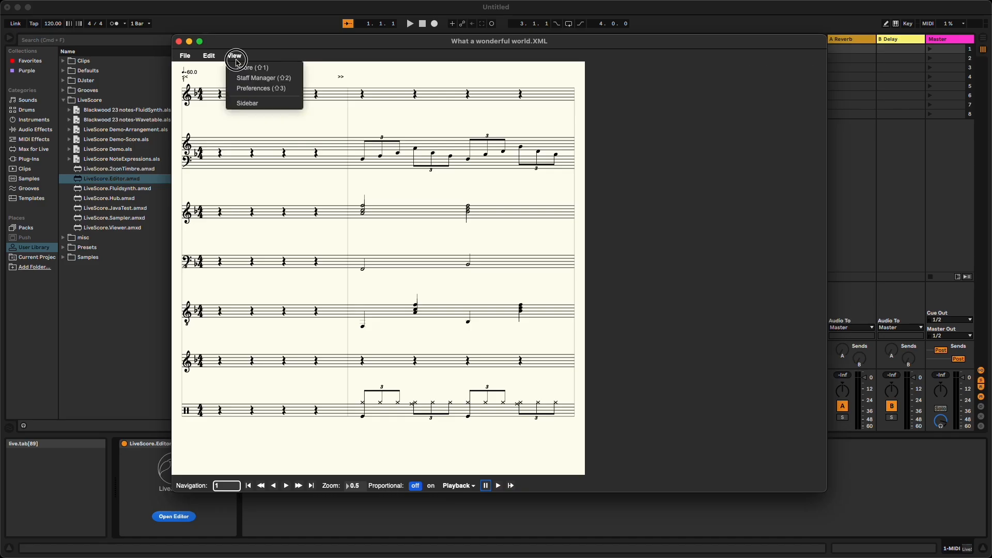
left_click(261, 103)
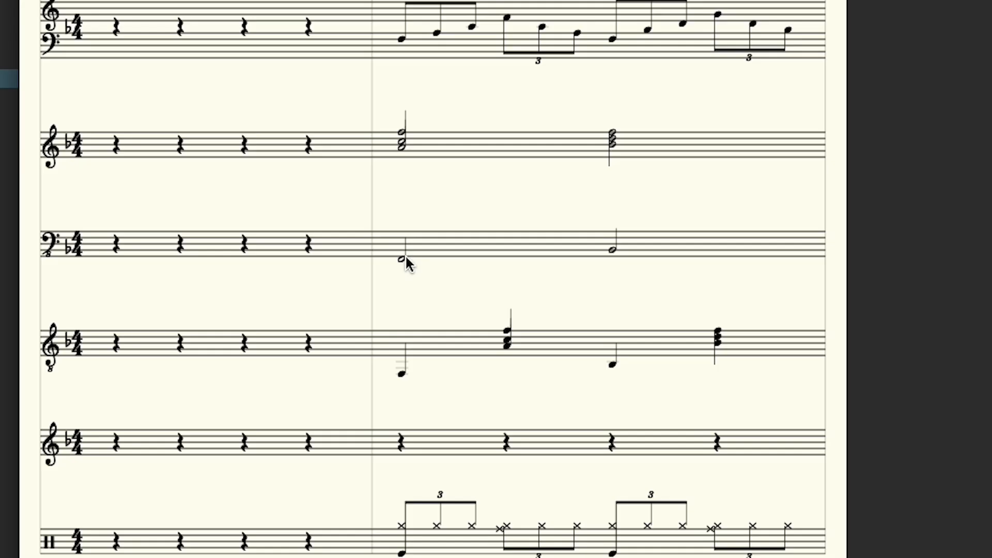
Step: Select the first bass note of the second measure and change it to a half note
left_click(364, 268)
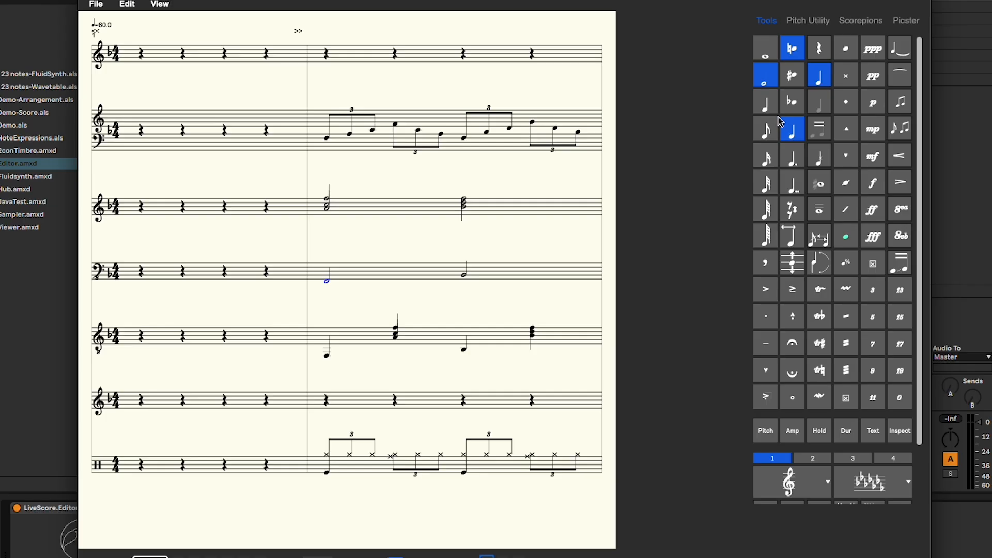
left_click(706, 138)
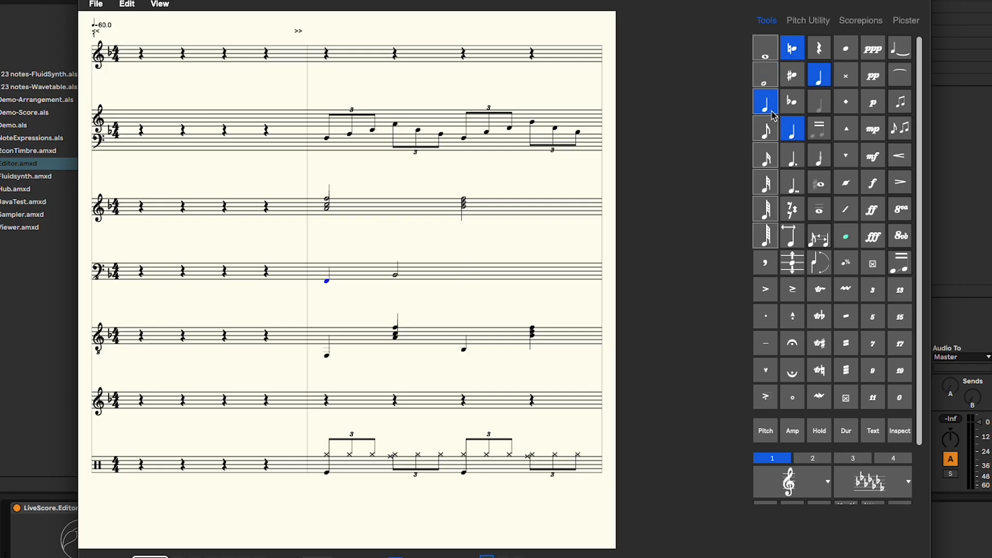
left_click(765, 75)
Step: Add an accent and an ornament articulation to the selected bass note
left_click(766, 289)
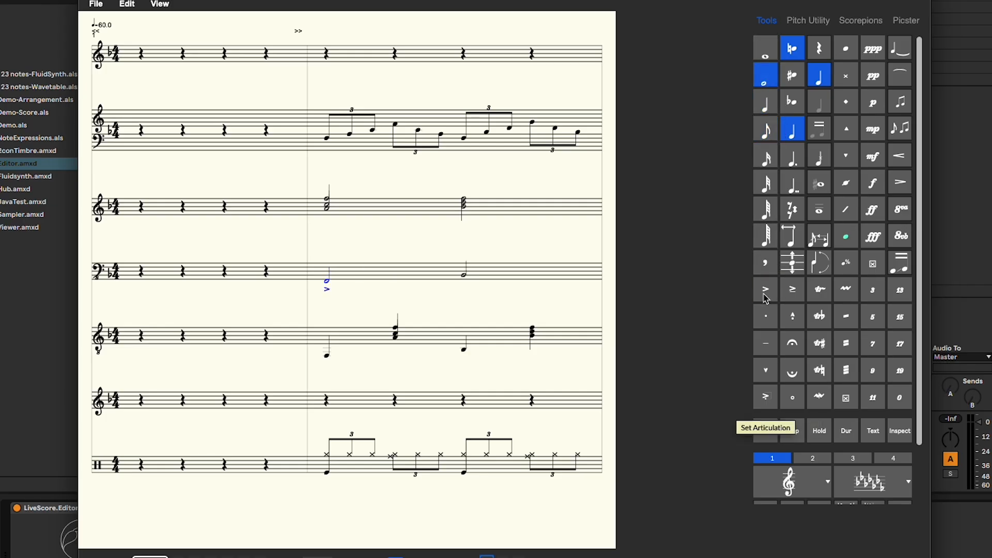
left_click(820, 292)
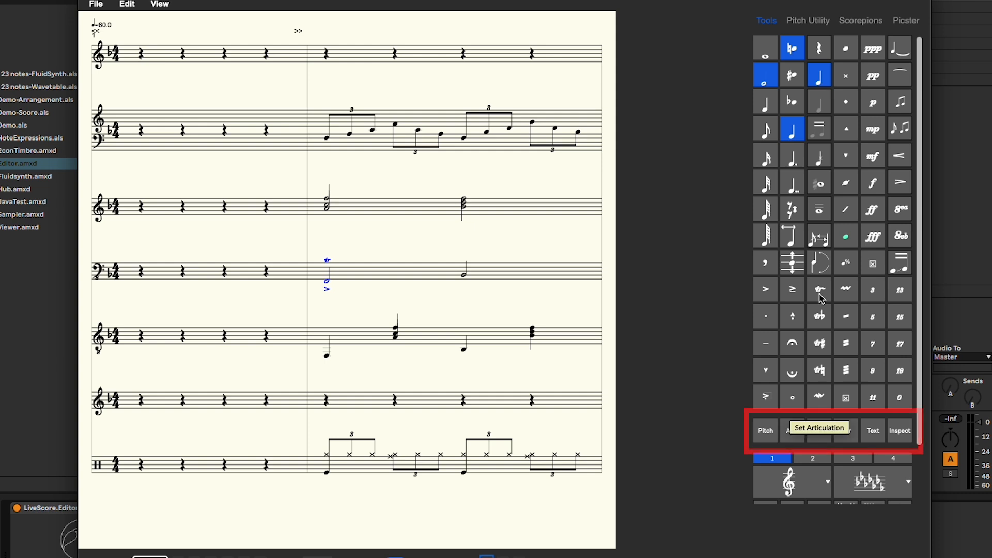
Step: Set the selected note's pitch to 41 and its amplitude to 10
left_click(766, 431)
type("40")
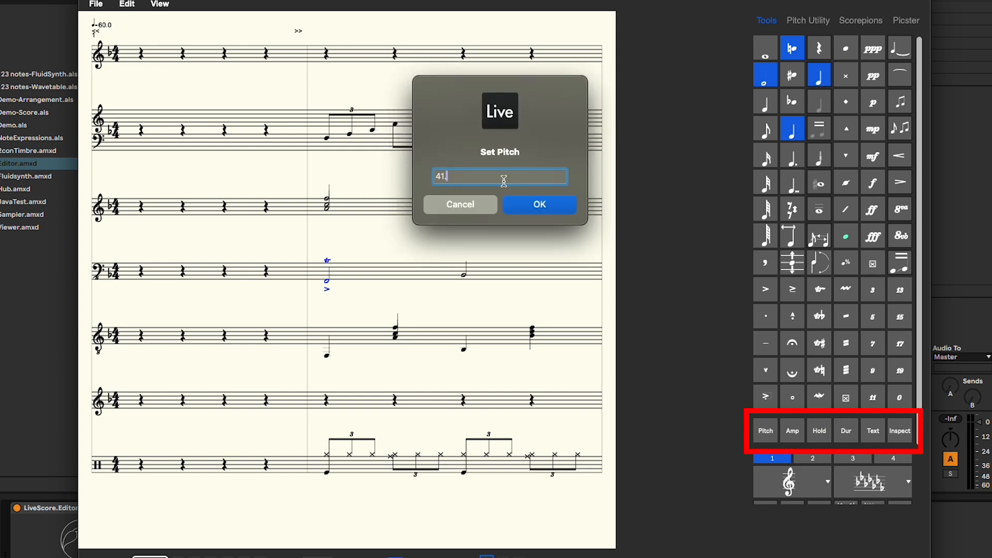
key("Return")
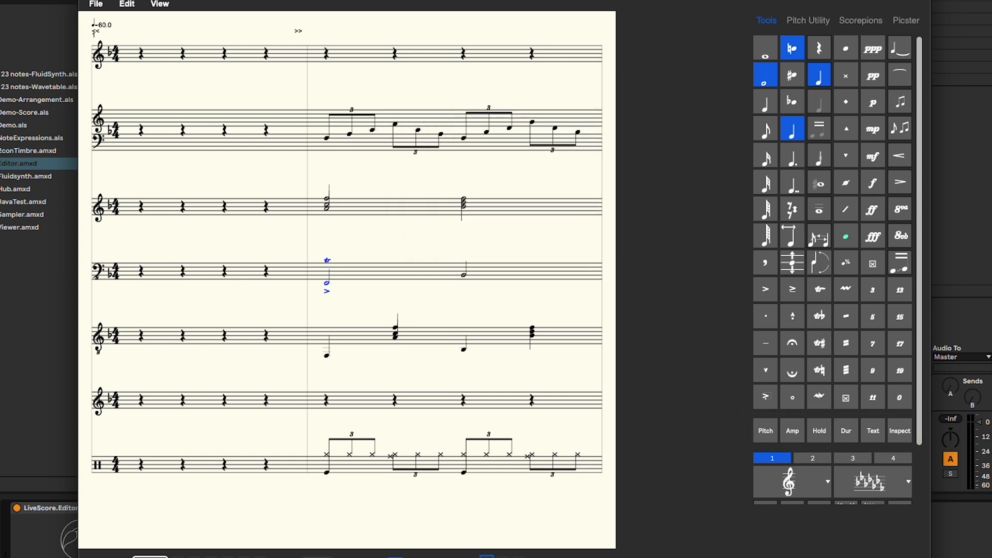
left_click(798, 438)
type("10")
key("Return")
Step: Select the second measure of the third staff
scroll(848, 373, "down", 3)
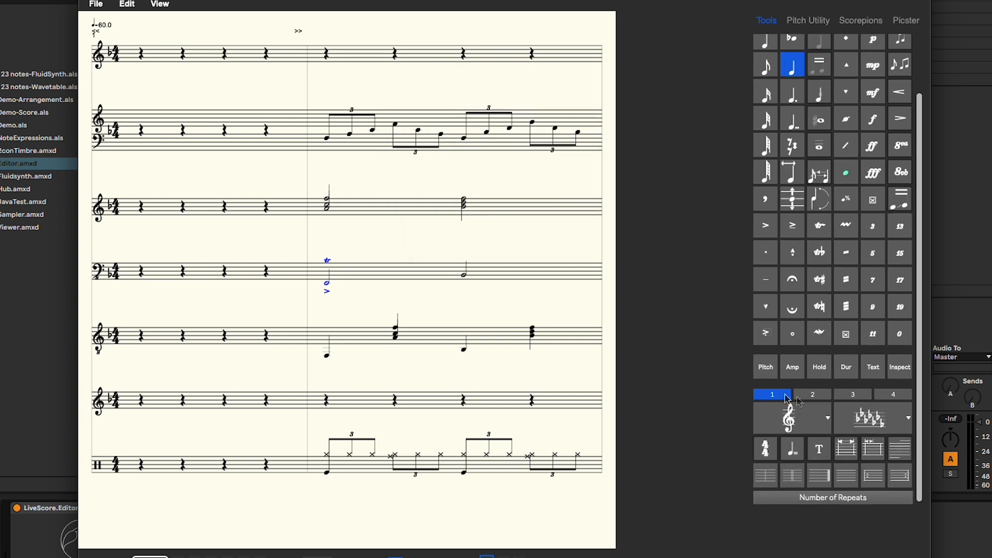
left_click(825, 398)
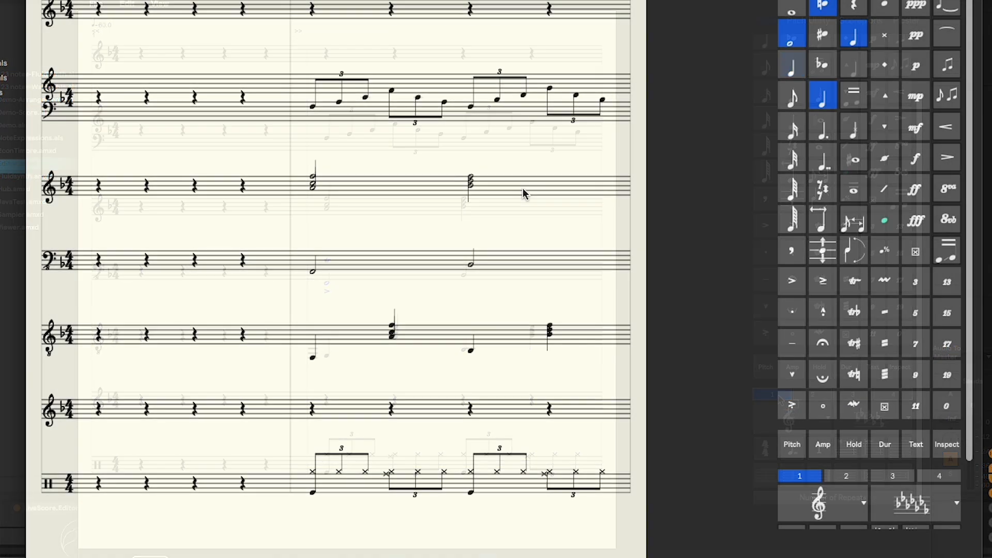
left_click(500, 216)
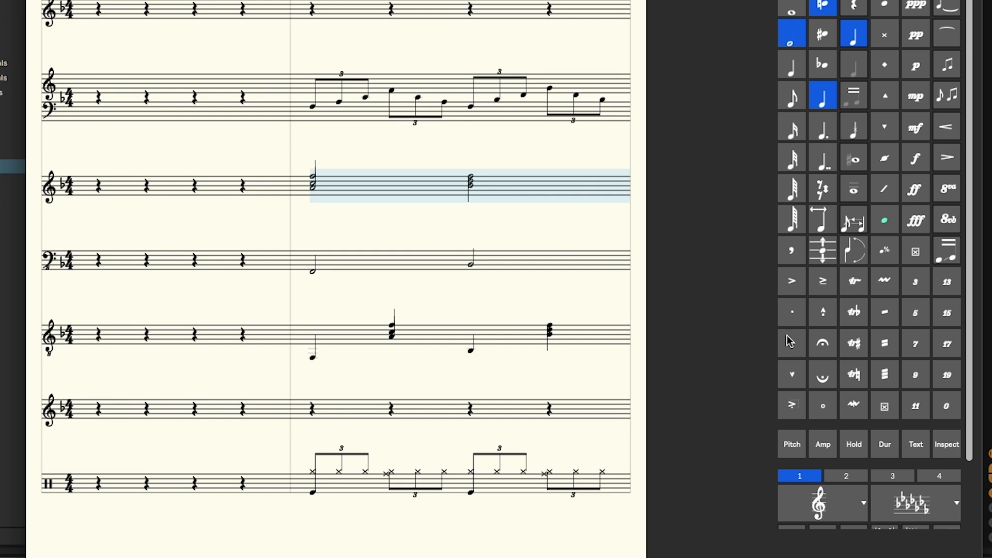
Step: Try another clef for the selected measure, then return it to treble clef
scroll(835, 442, "down", 3)
left_click(842, 425)
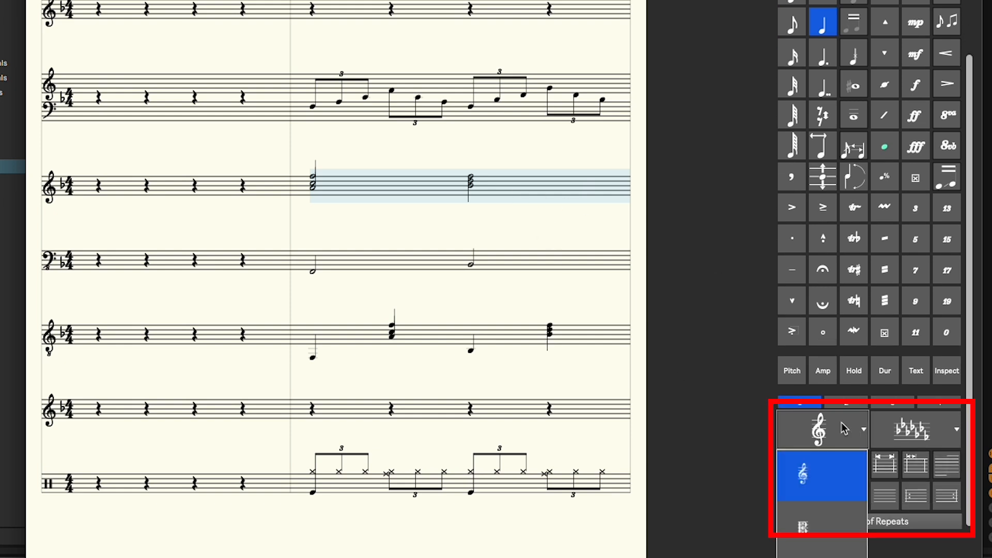
left_click(827, 556)
left_click(841, 431)
left_click(837, 484)
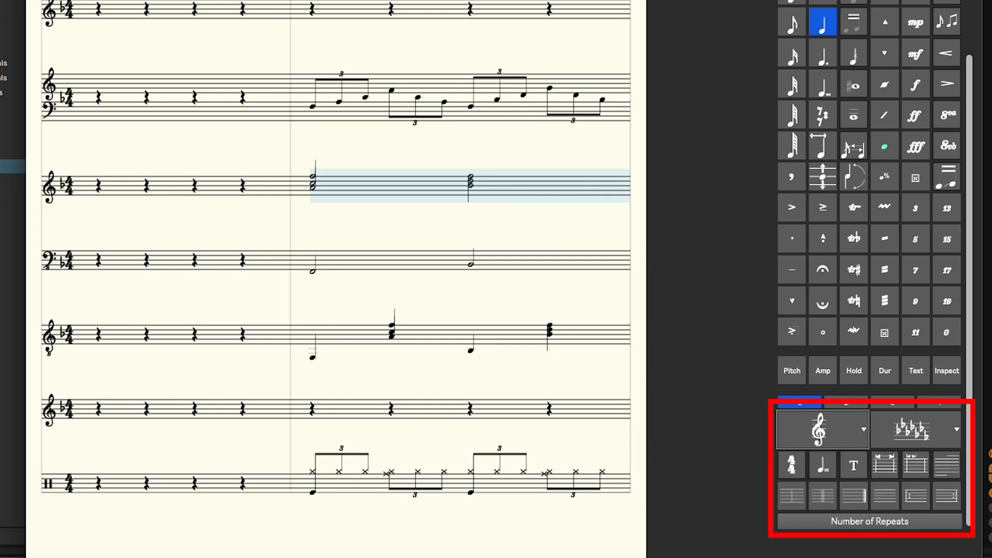
Step: Try setting a one-flat key signature on the selected measure
left_click(913, 427)
left_click(912, 556)
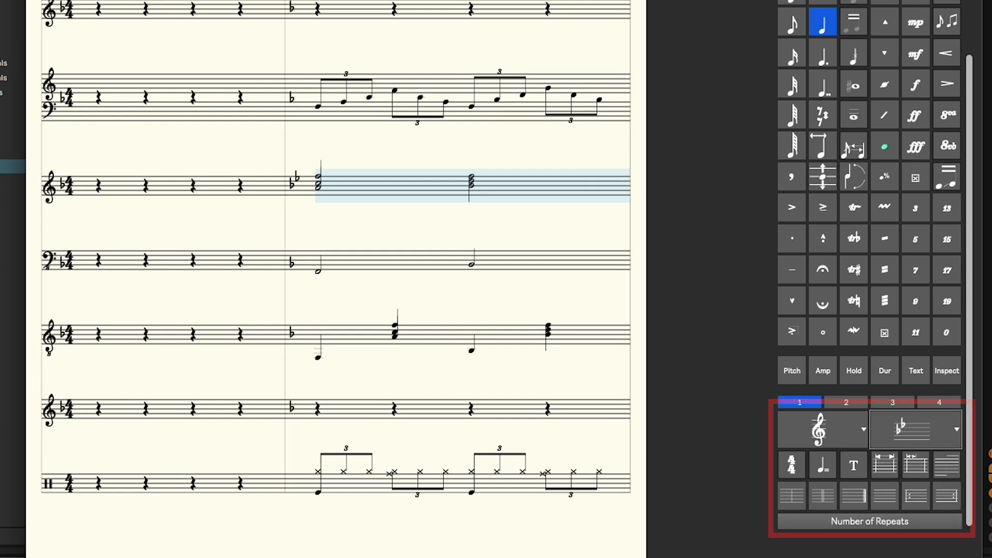
left_click(910, 434)
left_click(920, 481)
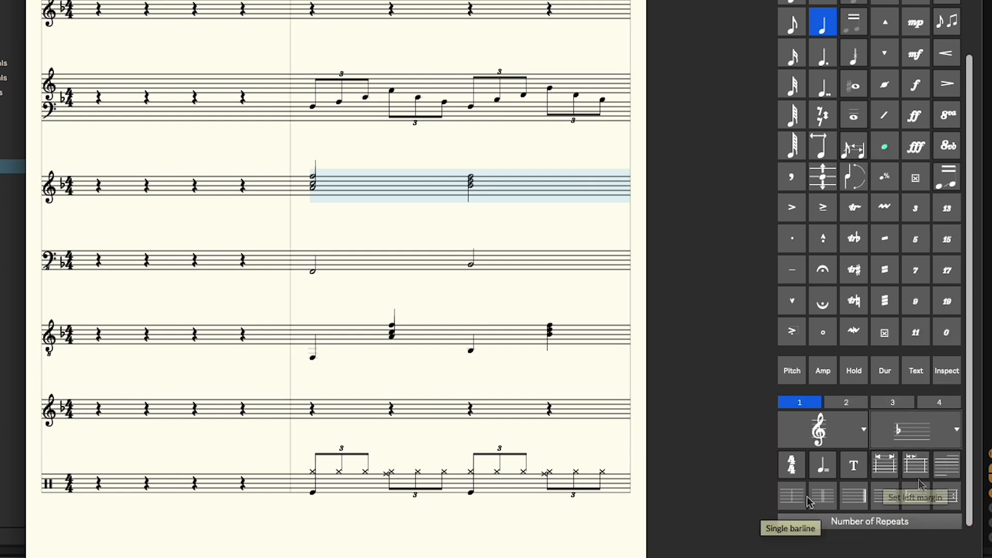
Step: Add end-repeat and start-repeat barlines to the selected measure
left_click(946, 496)
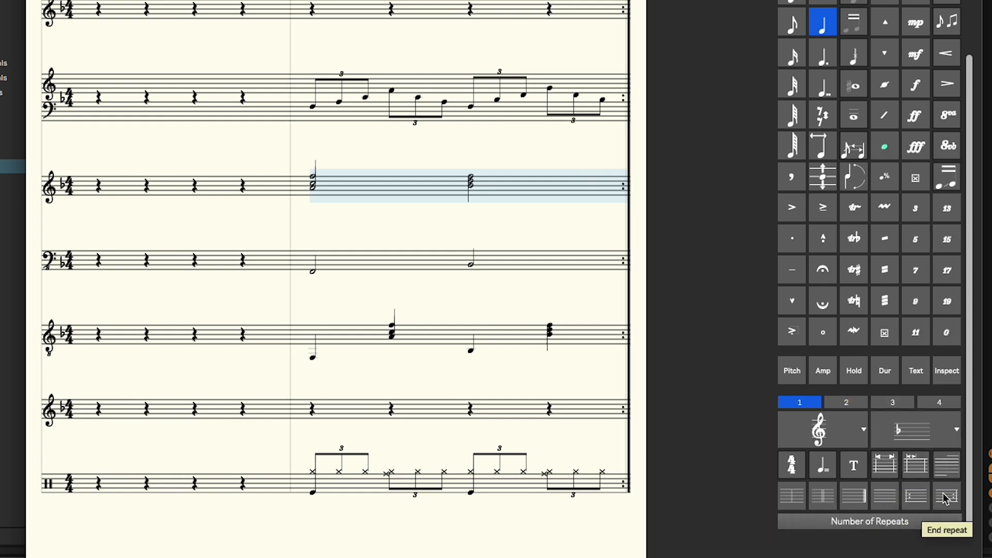
left_click(913, 496)
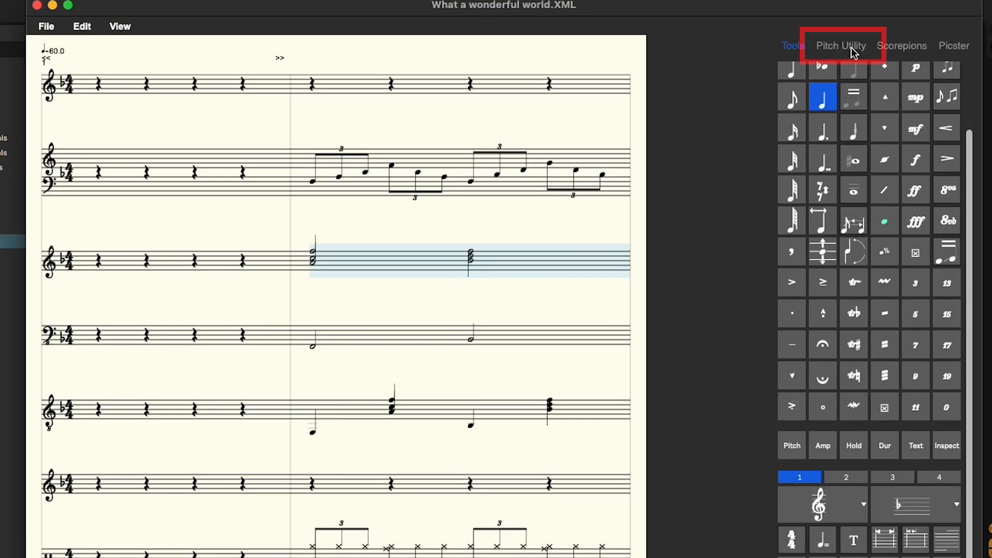
Step: In Pitch Utility, transpose the low note in the fifth staff down and back up by semitones
left_click(852, 51)
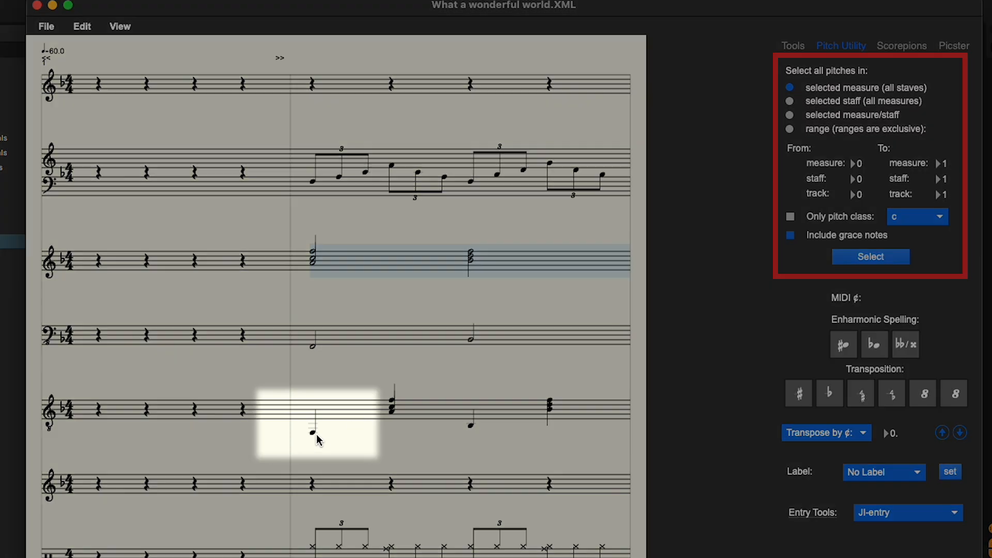
left_click(313, 433)
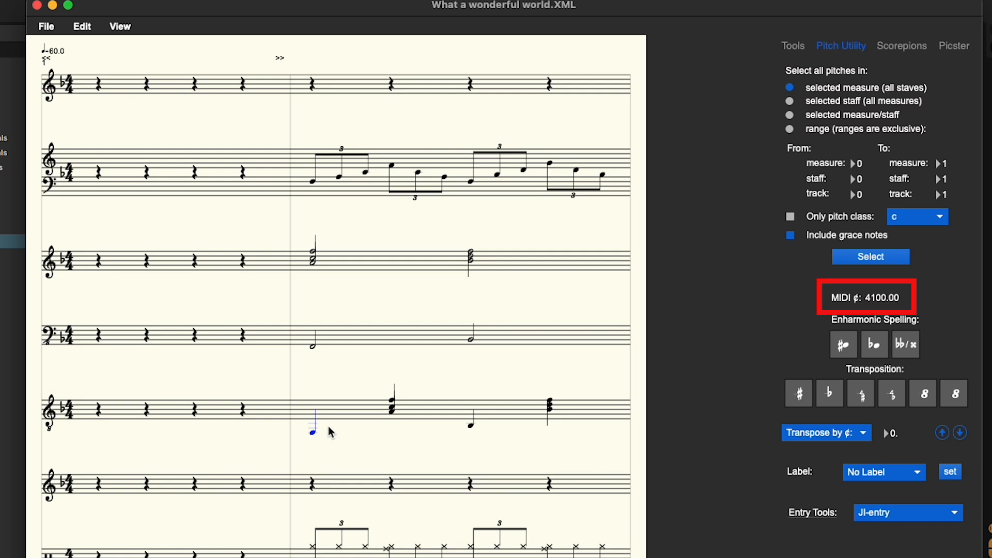
left_click(835, 402)
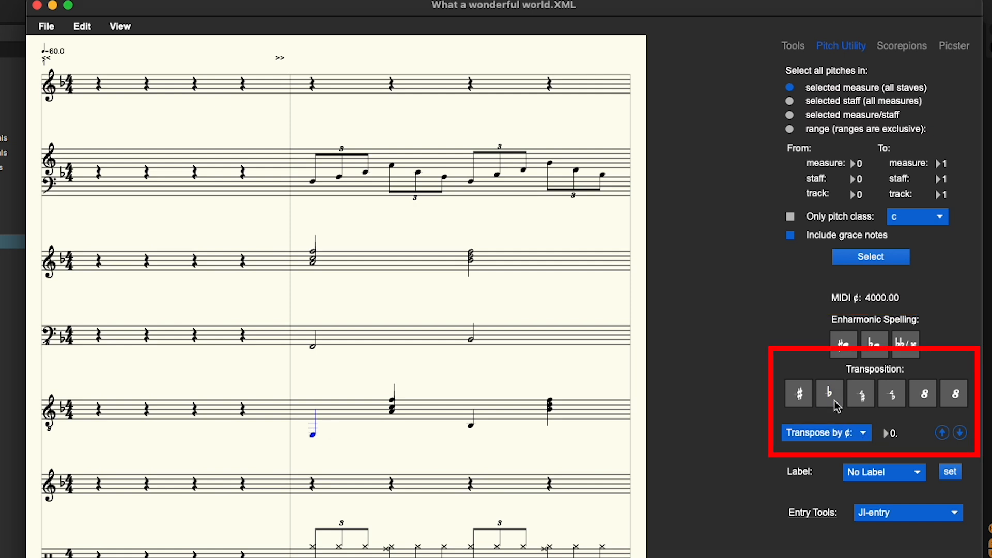
left_click(801, 399)
left_click(802, 398)
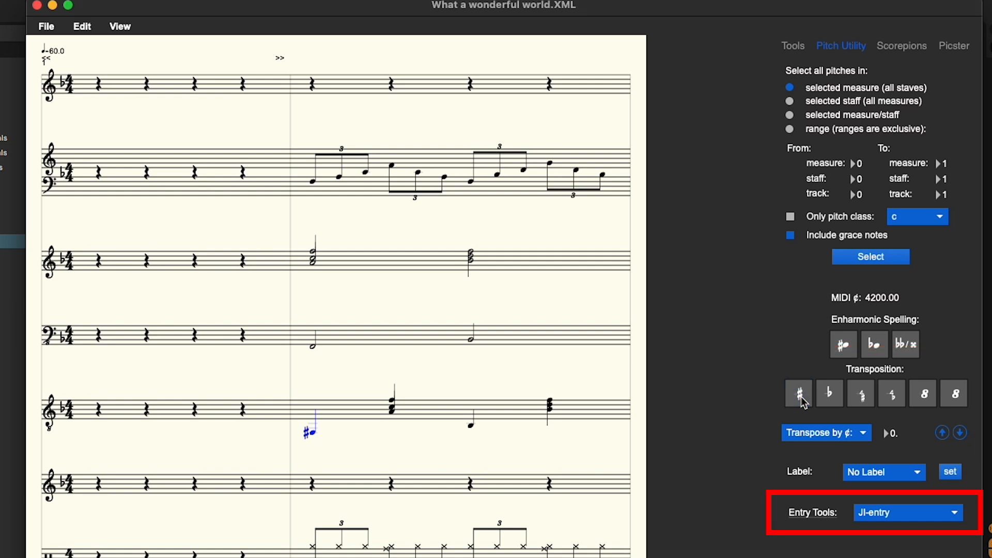
left_click(862, 399)
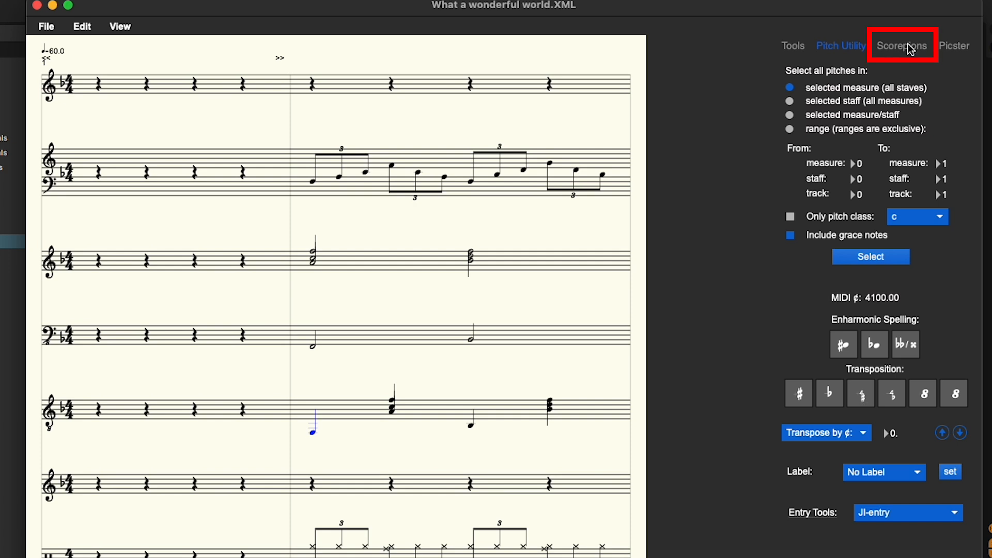
Step: Browse the list of Scorepion transforms, then open the Picster tab
left_click(909, 46)
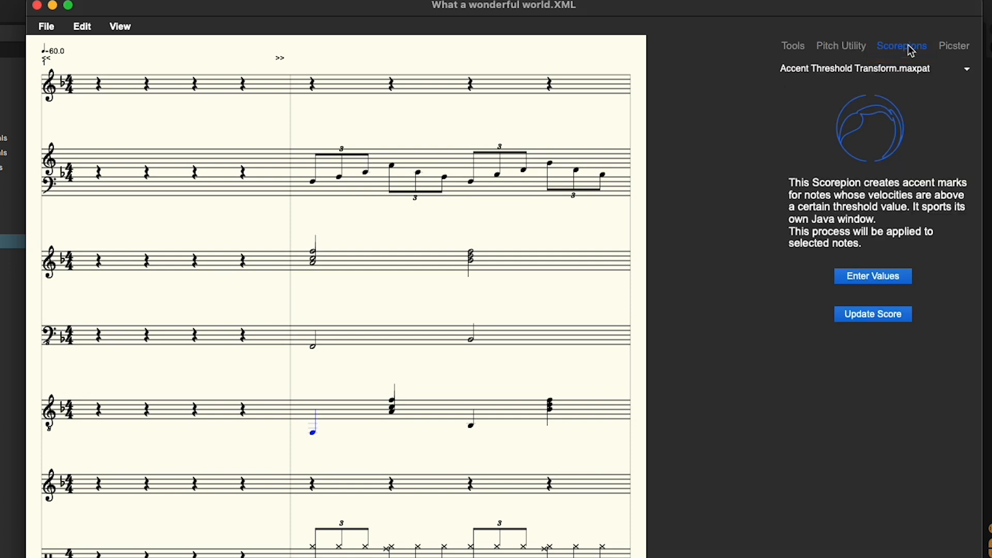
left_click(965, 71)
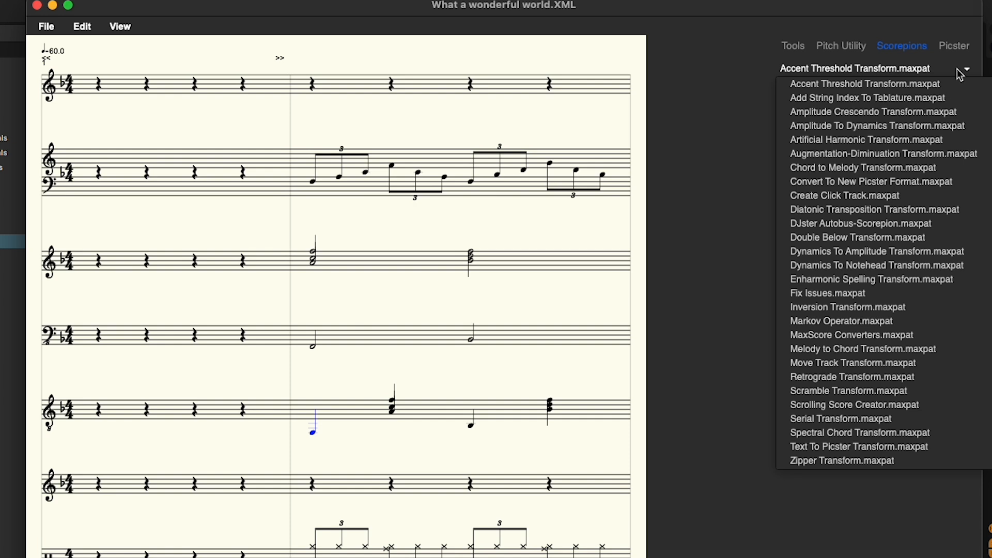
left_click(960, 74)
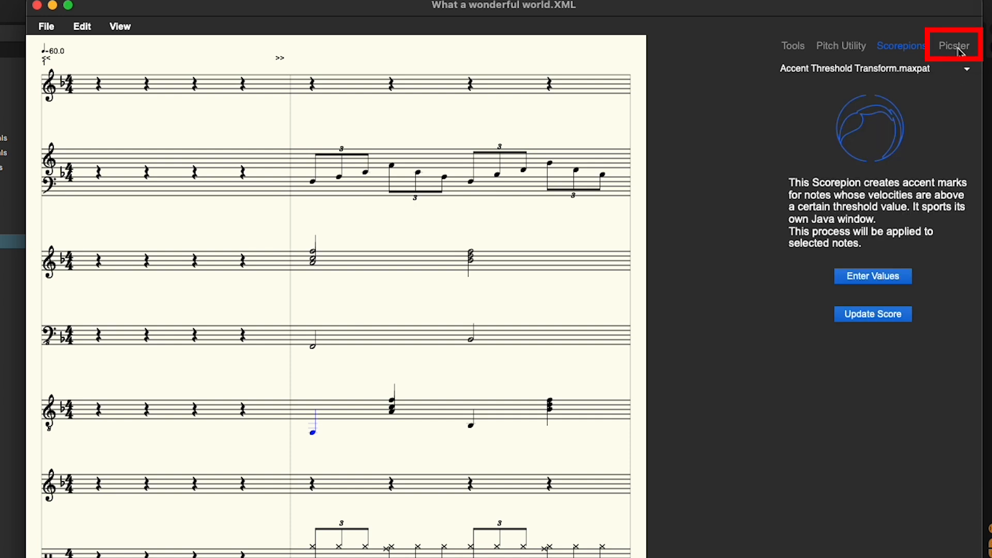
left_click(959, 52)
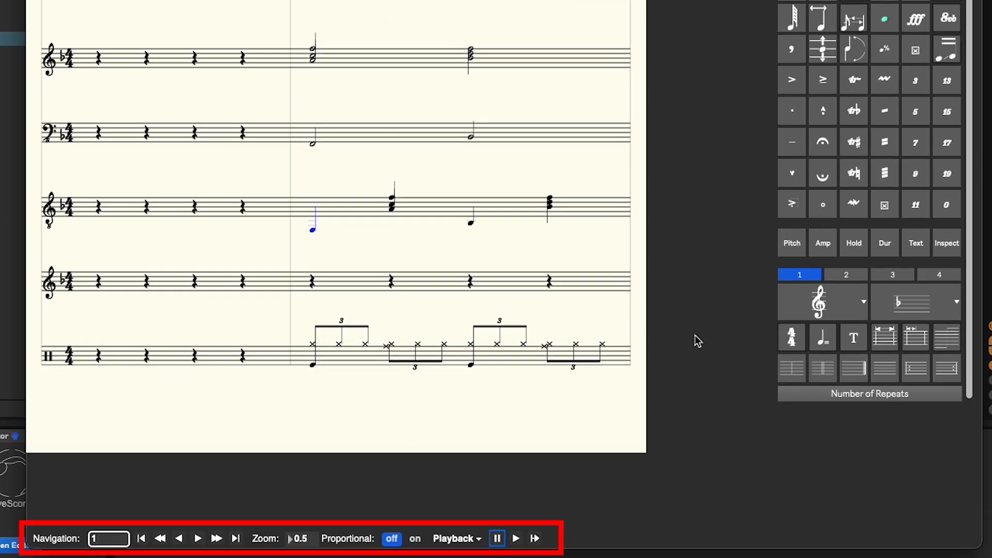
Step: Jump to measure 10 and step forward to measure 13
left_click(93, 539)
type("10")
key("Return")
left_click(195, 539)
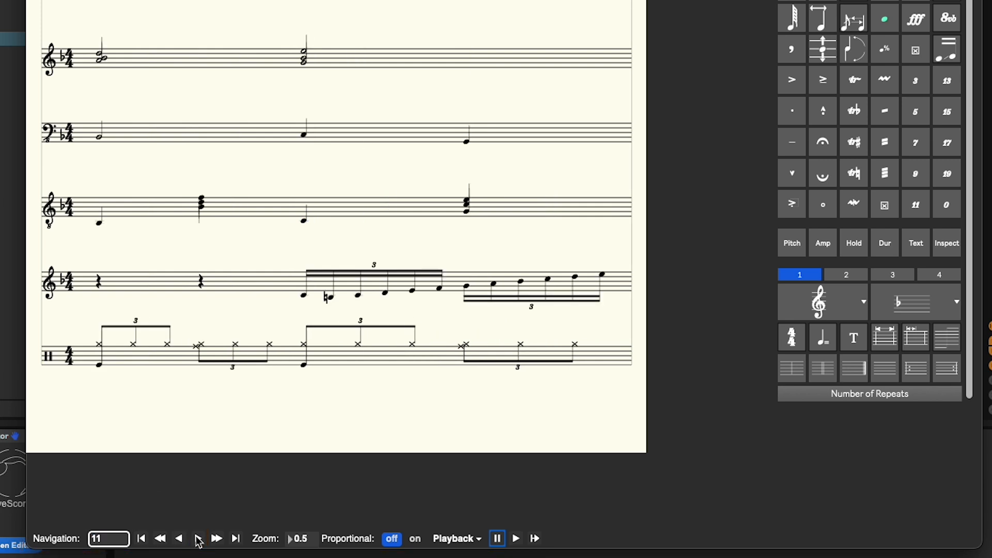
left_click(196, 540)
left_click(198, 540)
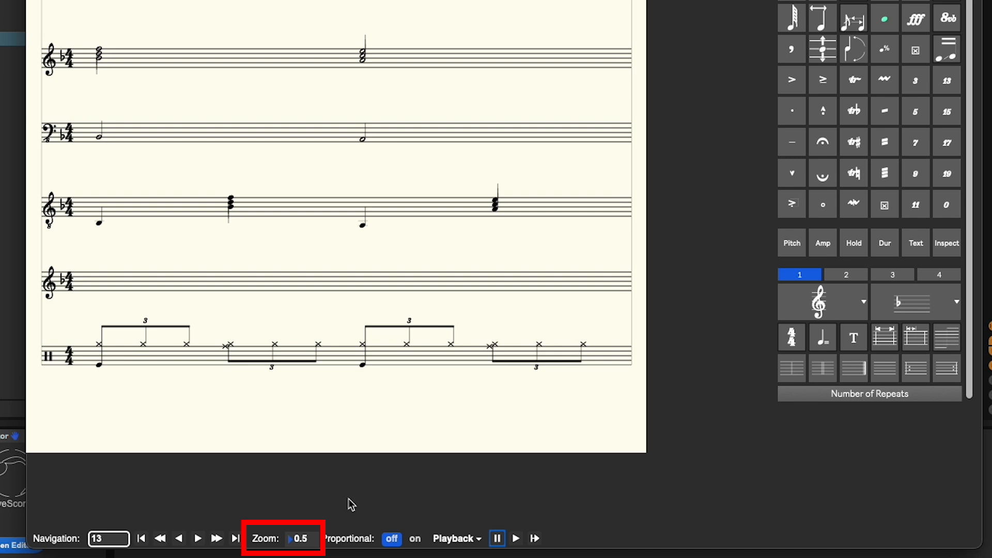
Step: Change the score zoom to 0.3 and back to 0.5
key("BackSpace")
key("Return")
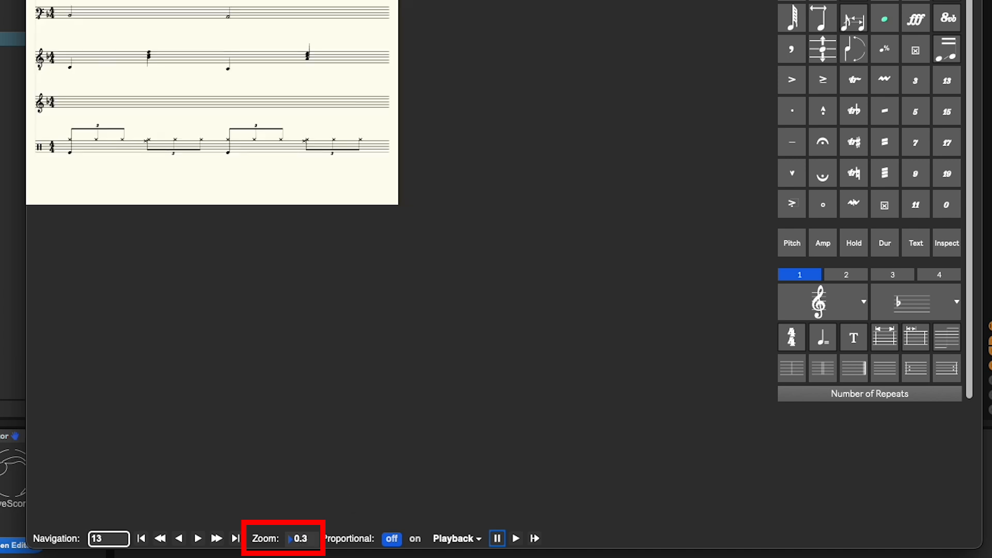
key("BackSpace")
type("5")
key("Return")
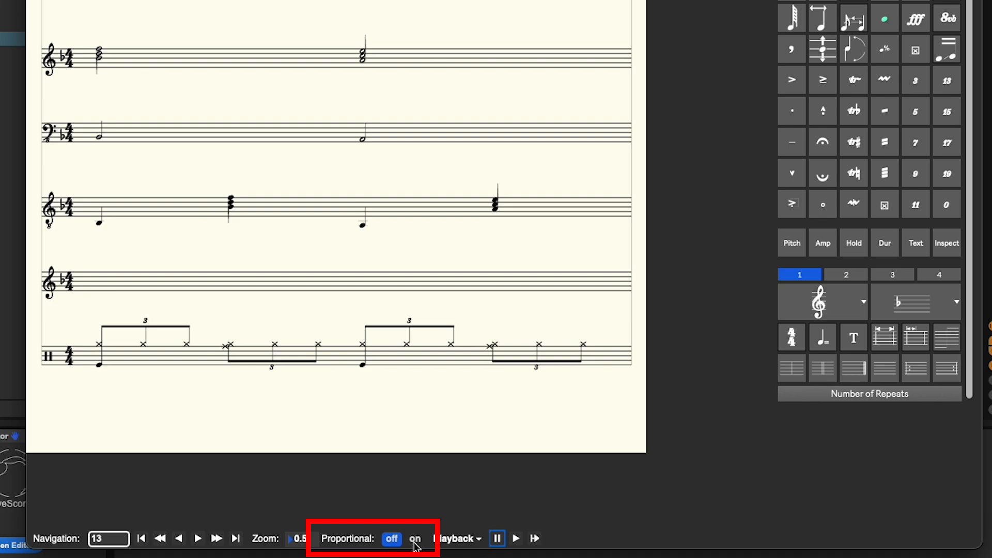
Step: Turn proportional spacing on
left_click(415, 538)
left_click(544, 73)
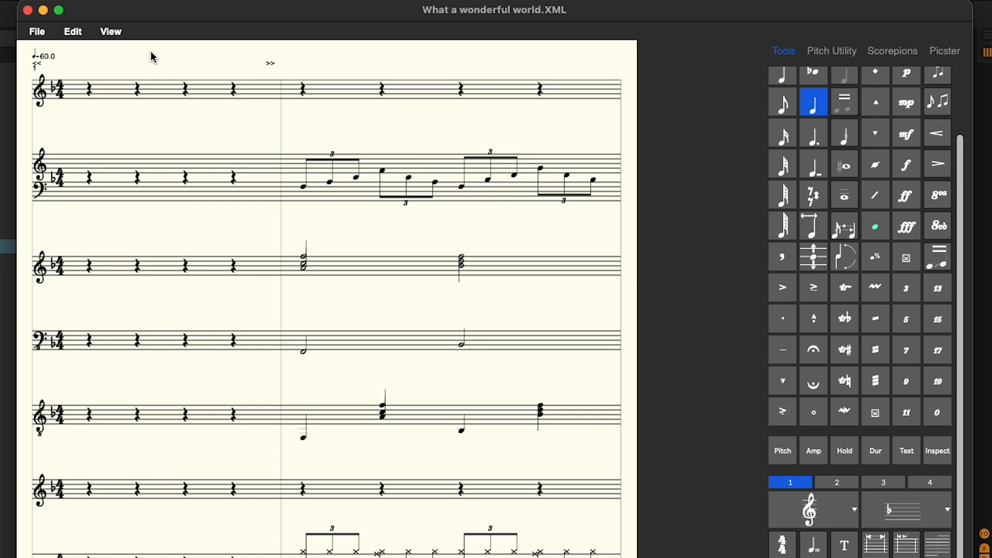
Step: Open the Staff Manager and assign staves 1 to 3 to group 1 with a brace
left_click(120, 38)
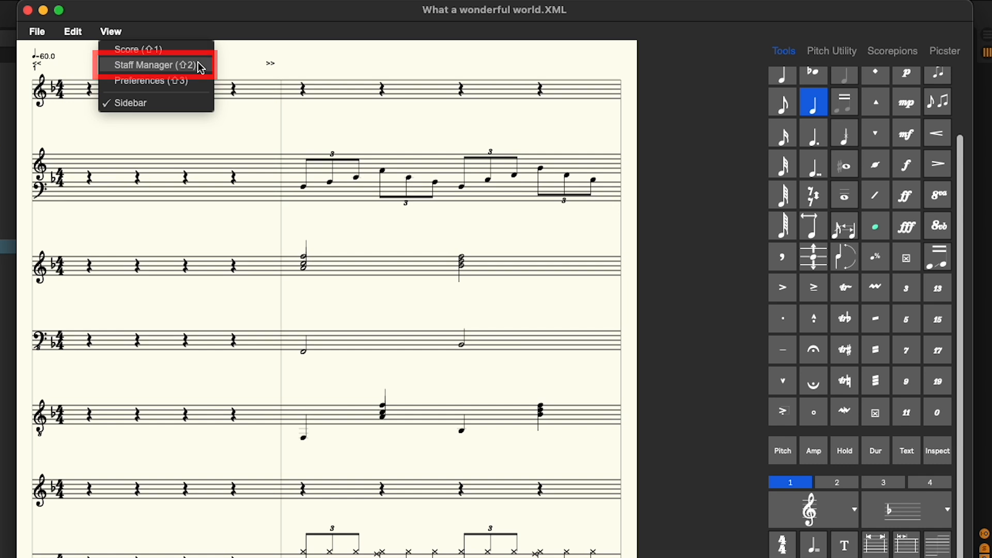
key("shift+2")
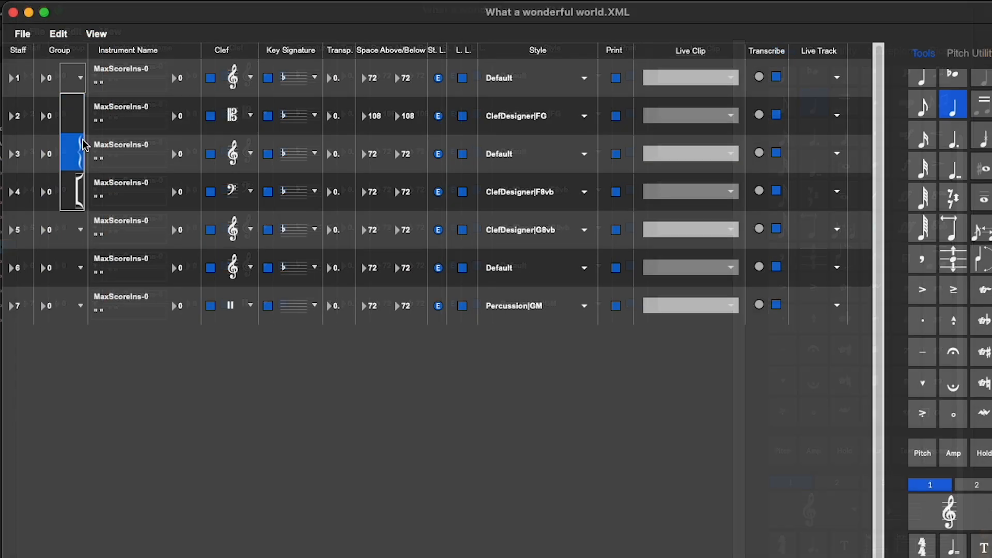
left_click(73, 155)
type("1")
left_click(80, 116)
left_click(73, 152)
left_click(50, 154)
type("1")
left_click(81, 154)
left_click(73, 190)
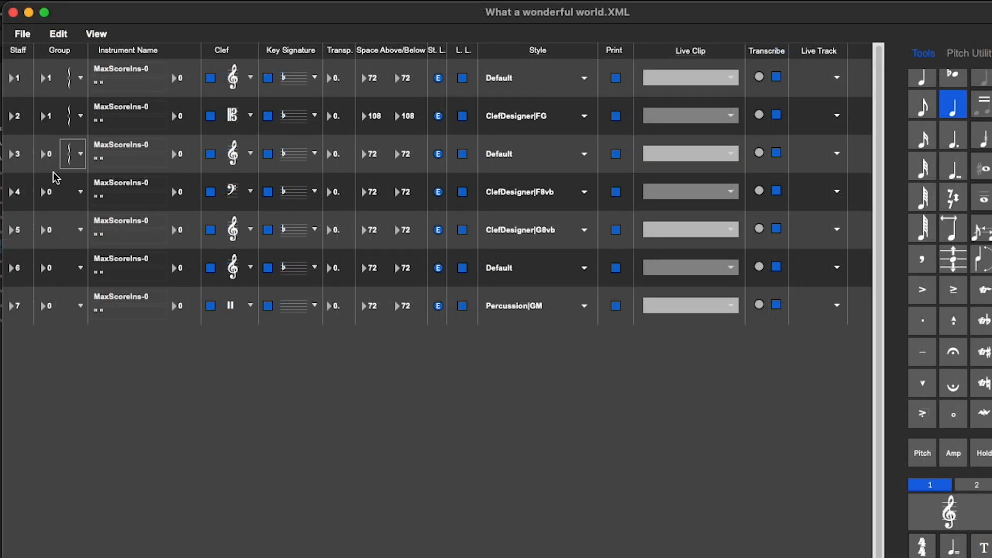
left_click(293, 397)
key("shift+1")
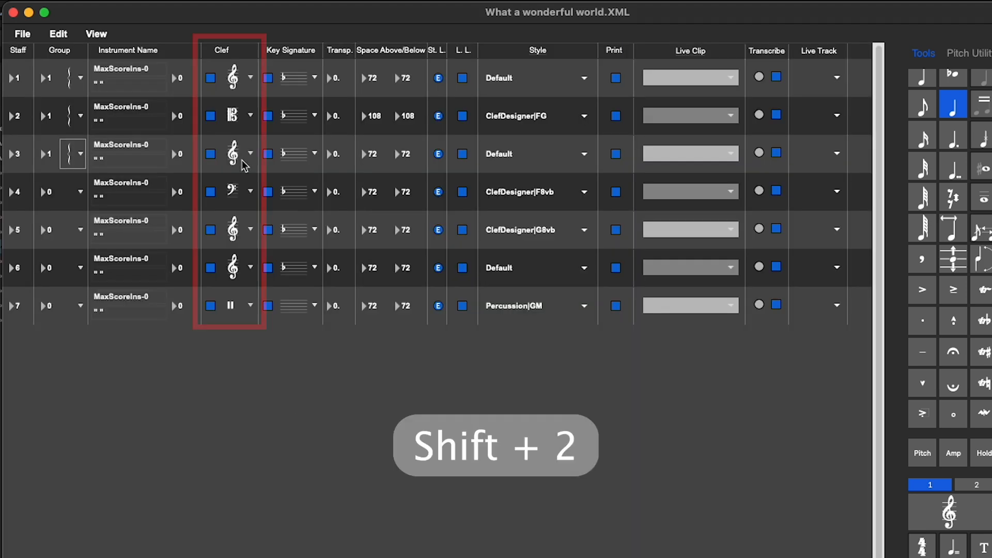
Step: Change staff 3's clef to the alto clef and view it in the score
left_click(244, 166)
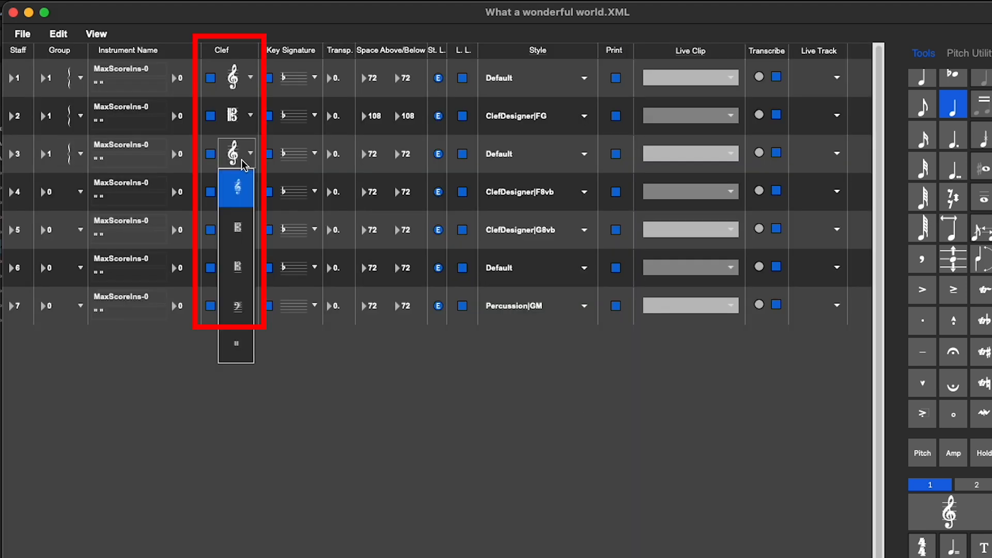
left_click(238, 227)
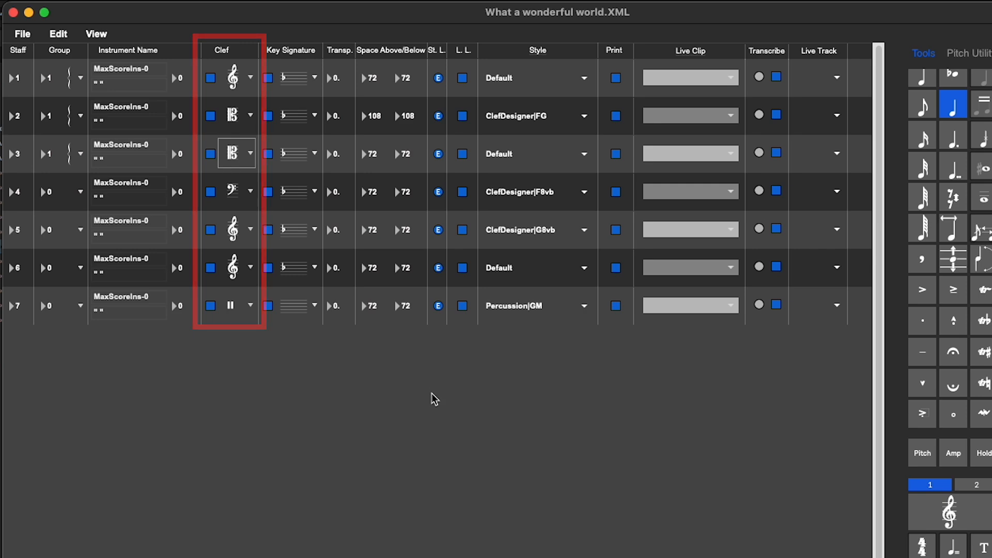
key("shift+1")
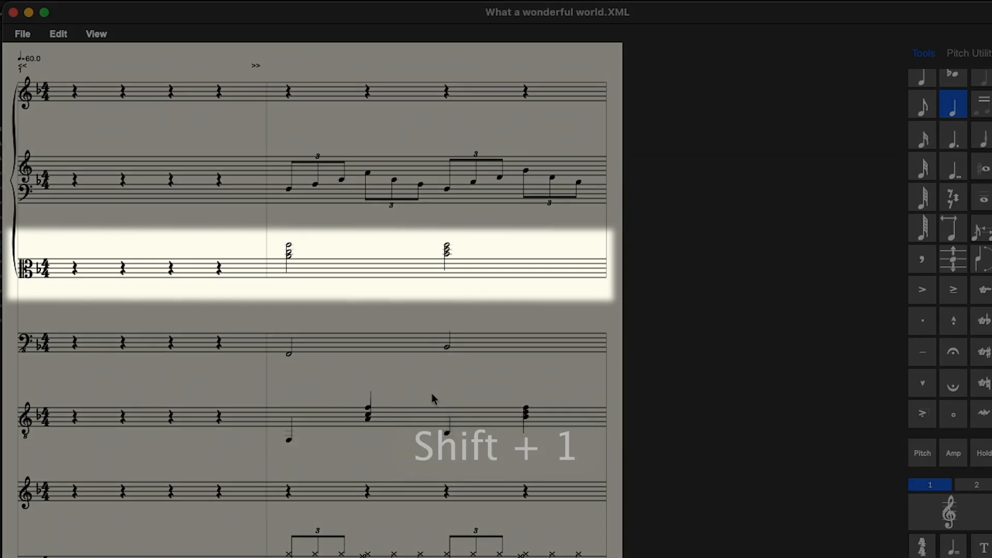
Step: Switch staff 3's clef back to the treble clef in the Staff Manager
key("shift+2")
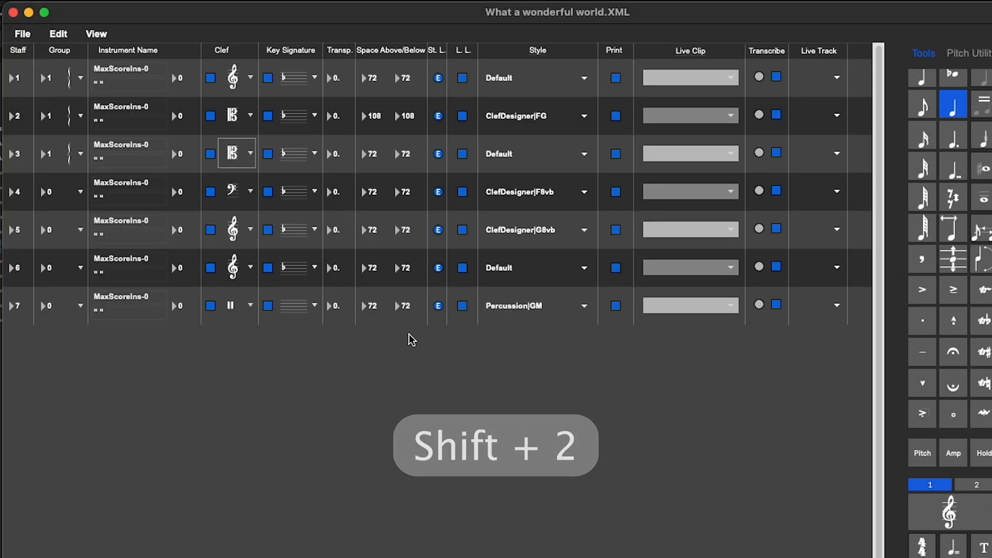
left_click(249, 154)
left_click(237, 189)
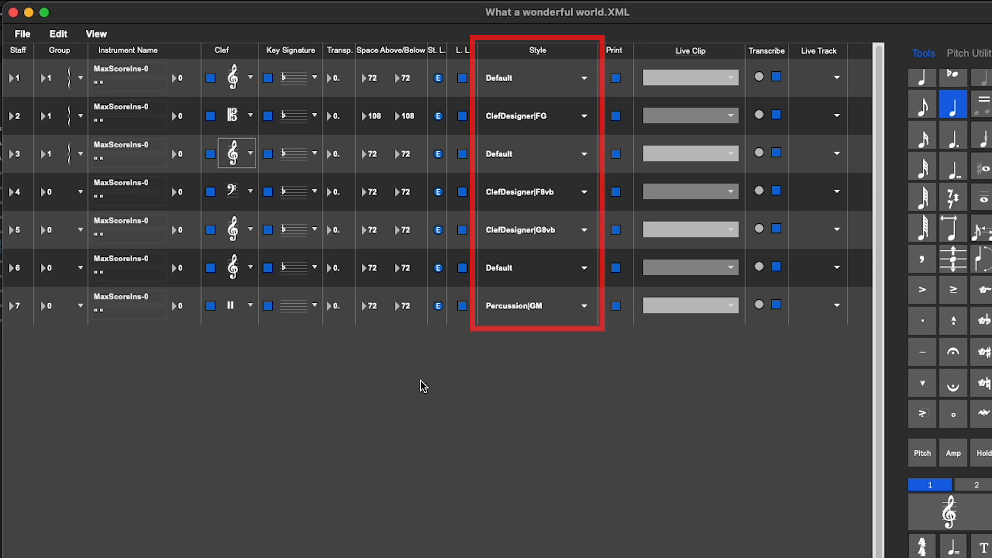
Step: Set staff 3's style to ClefDesigner
left_click(582, 155)
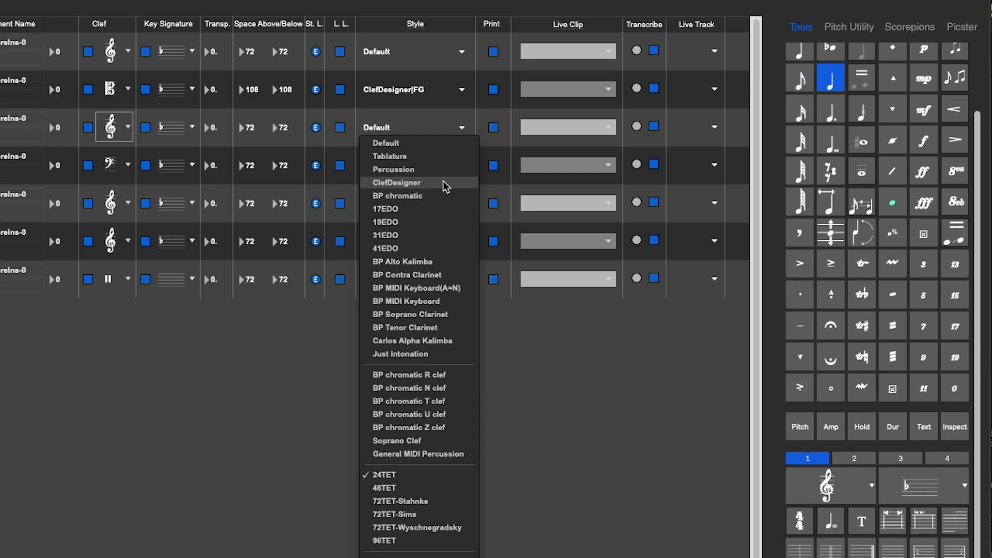
left_click(445, 184)
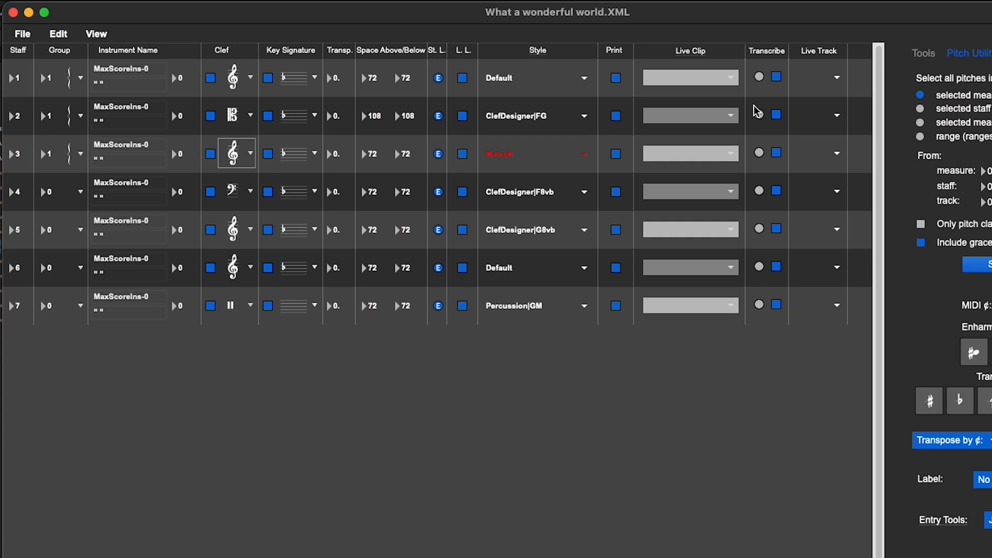
Step: Check staff 1's Live Track options, then open the score Preferences window
left_click(834, 80)
left_click(834, 79)
left_click(108, 34)
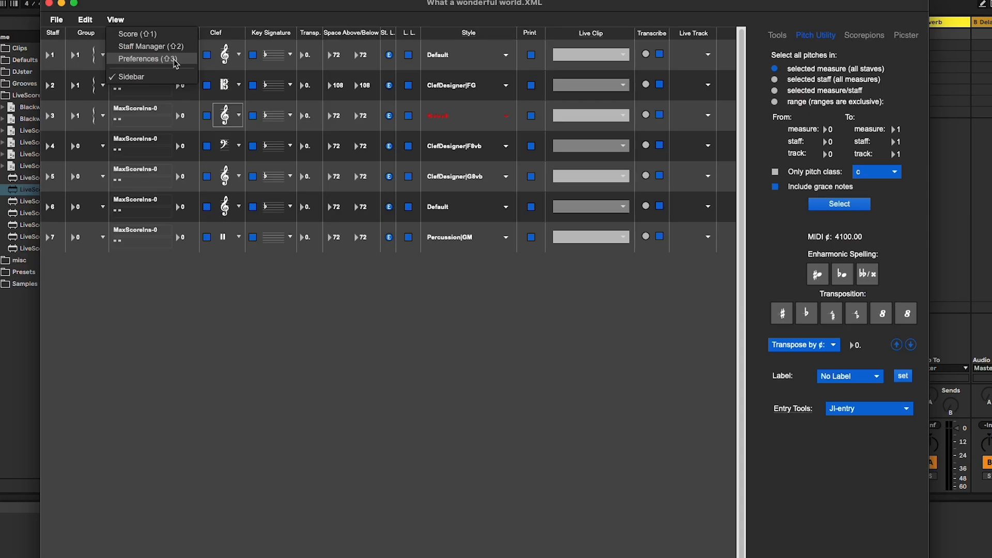
left_click(176, 64)
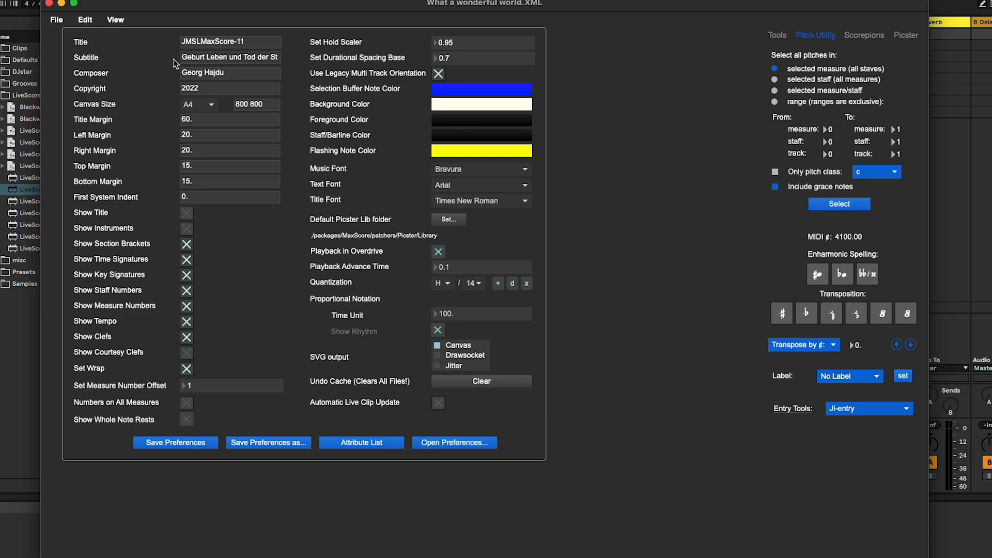